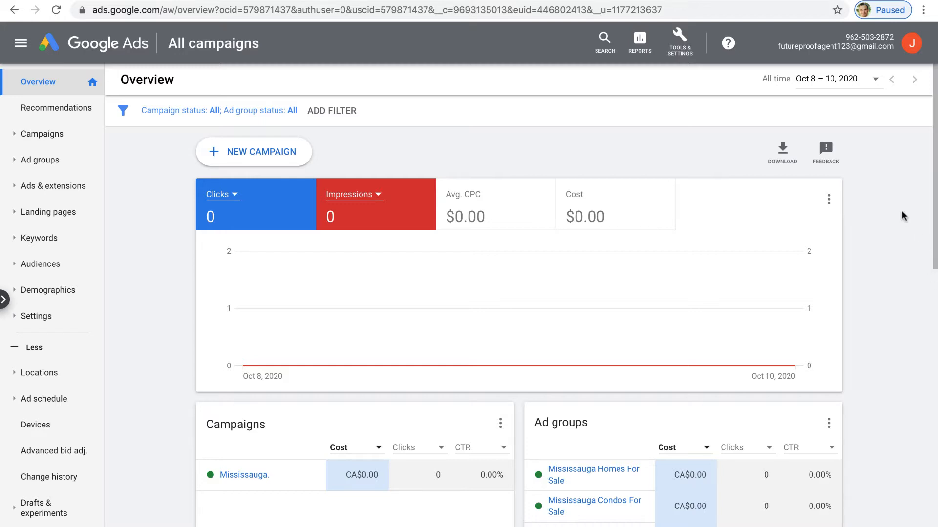
- Open the Discover new keywords form in Keyword Planner and exit the Refine your Keywords guide
click(682, 43)
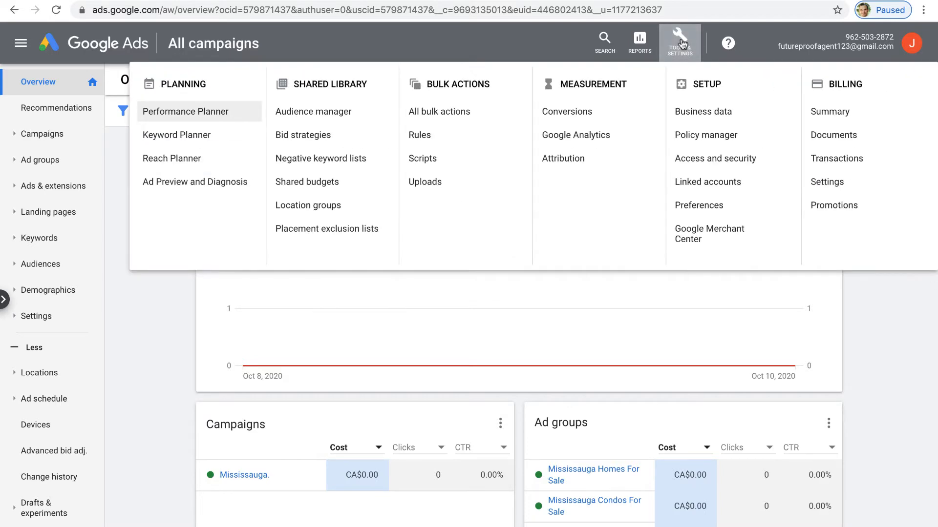
click(172, 138)
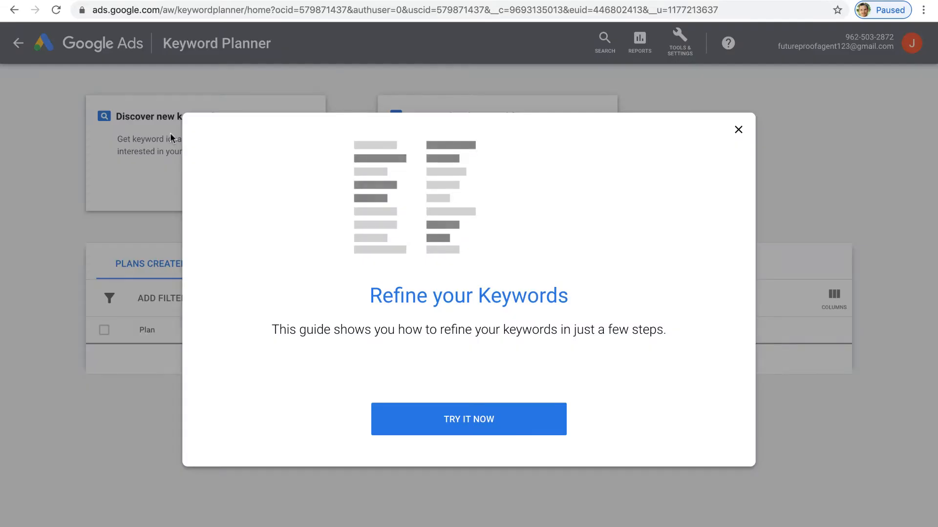
click(496, 426)
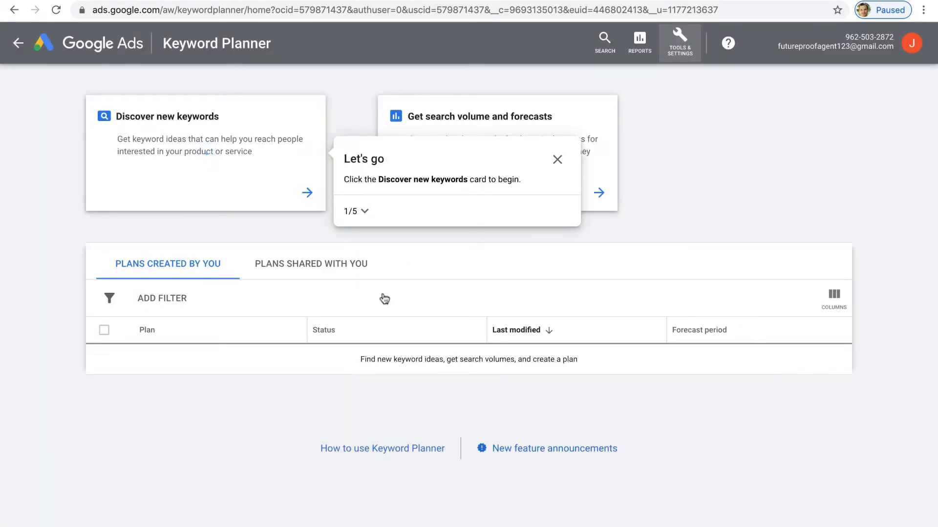
click(306, 194)
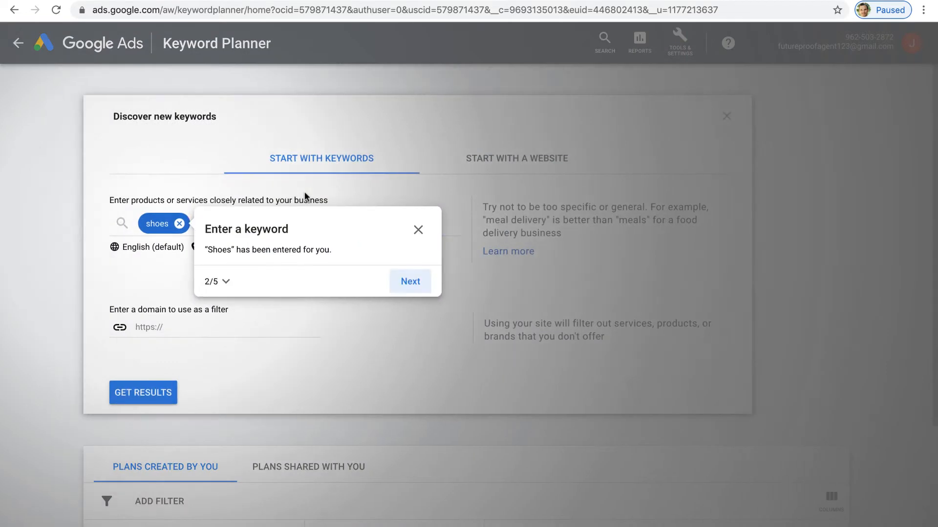
click(418, 232)
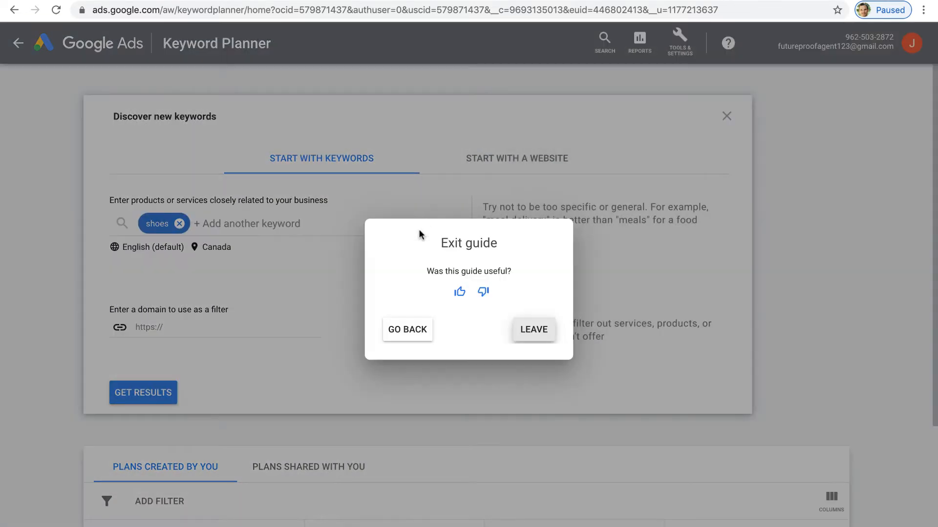
click(530, 334)
- Replace the sample keyword "shoes" with "Mississauga Homes For Sale" and get the keyword results
click(179, 224)
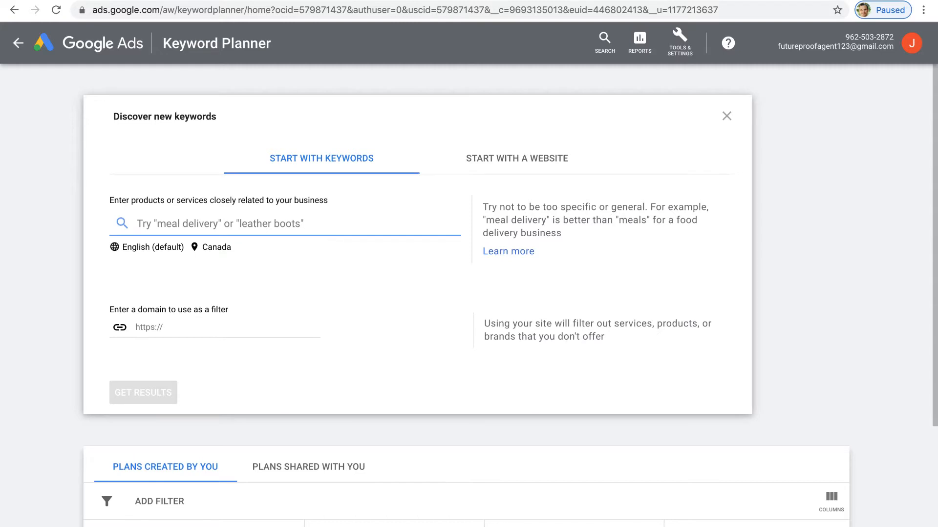
text(Miss)
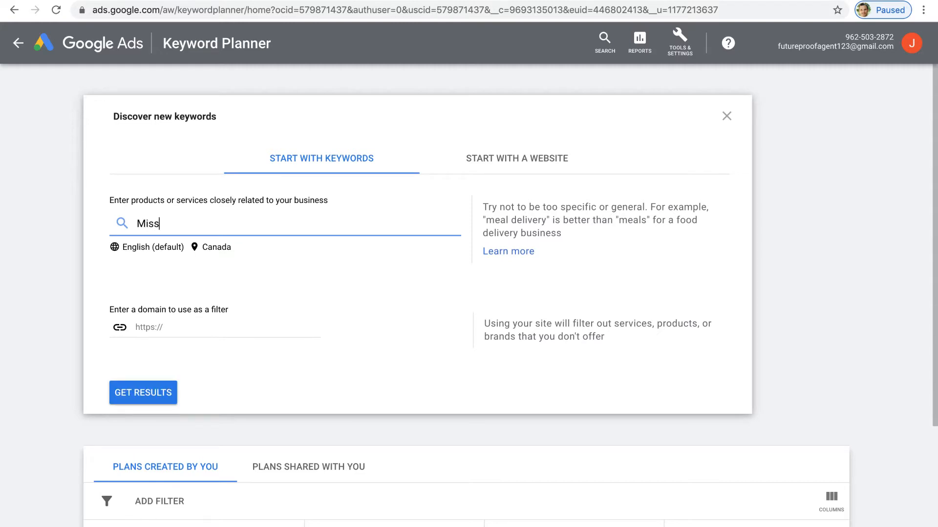
text(issauga Homes For Sale)
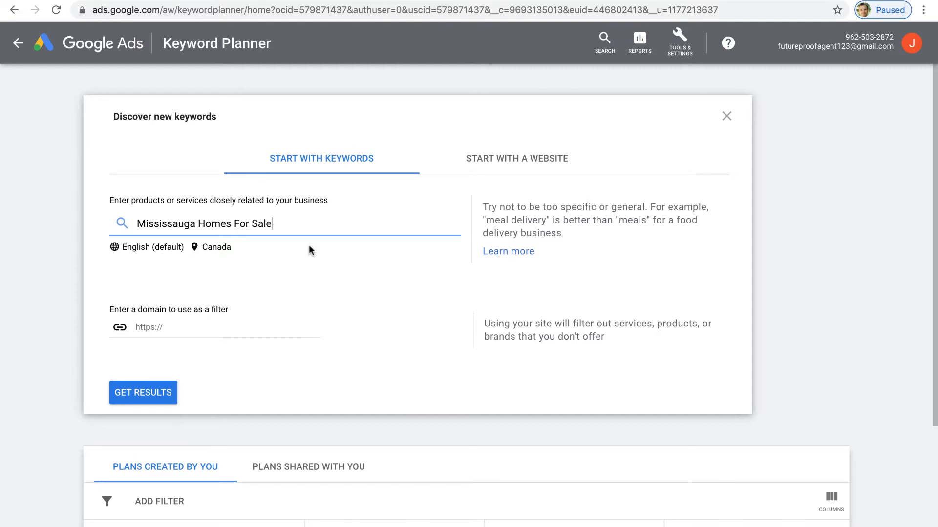
click(138, 398)
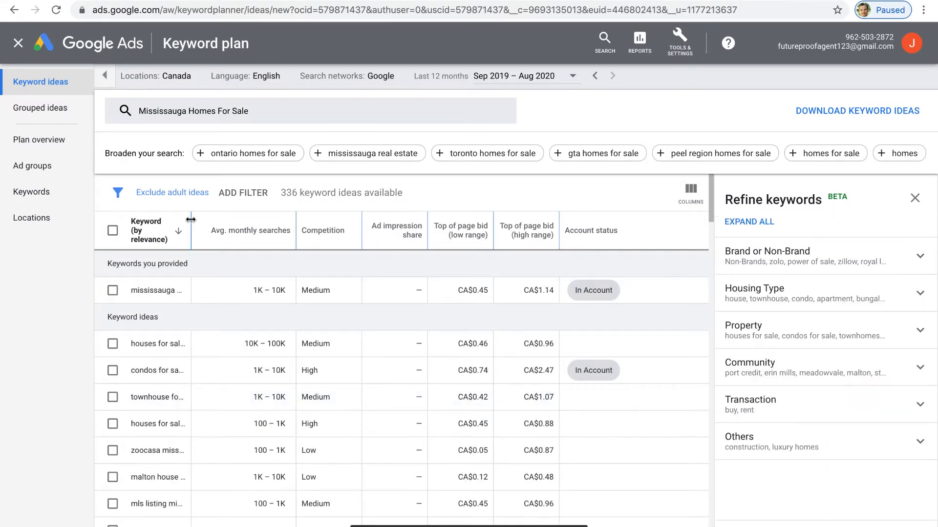
- Widen the Keyword column in the keyword ideas table until the longer keyword phrases fit
drag(190, 219, 249, 218)
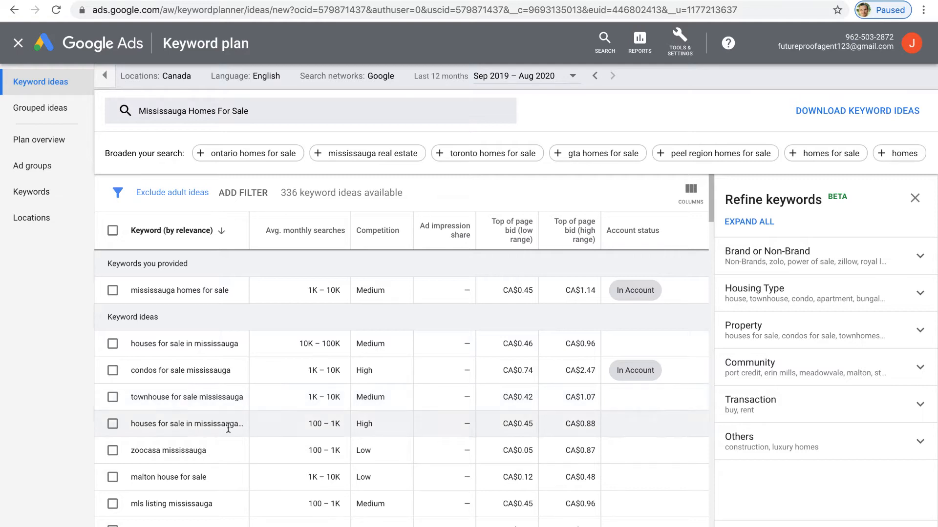
drag(248, 289, 285, 227)
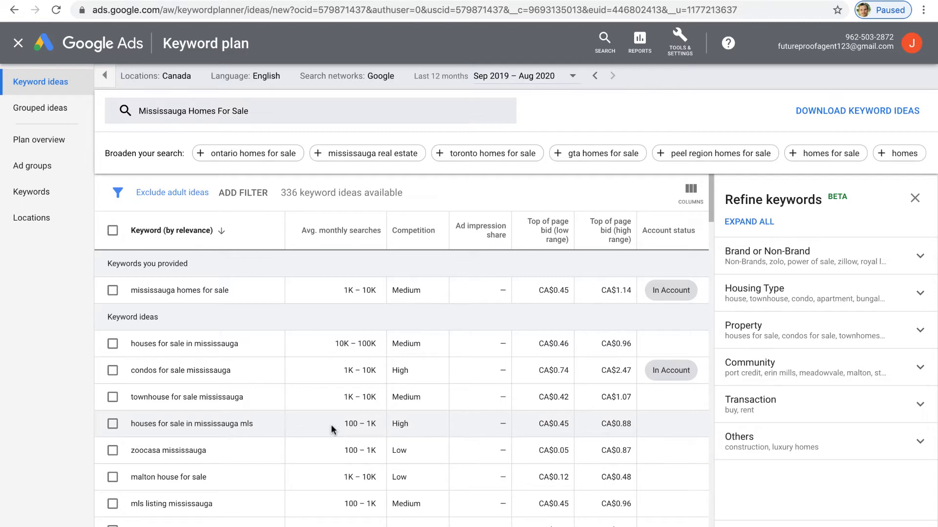
drag(711, 202, 573, 162)
- Replace the current search keyword with "mississauga luxury homes for sale" and get its keyword ideas
click(281, 115)
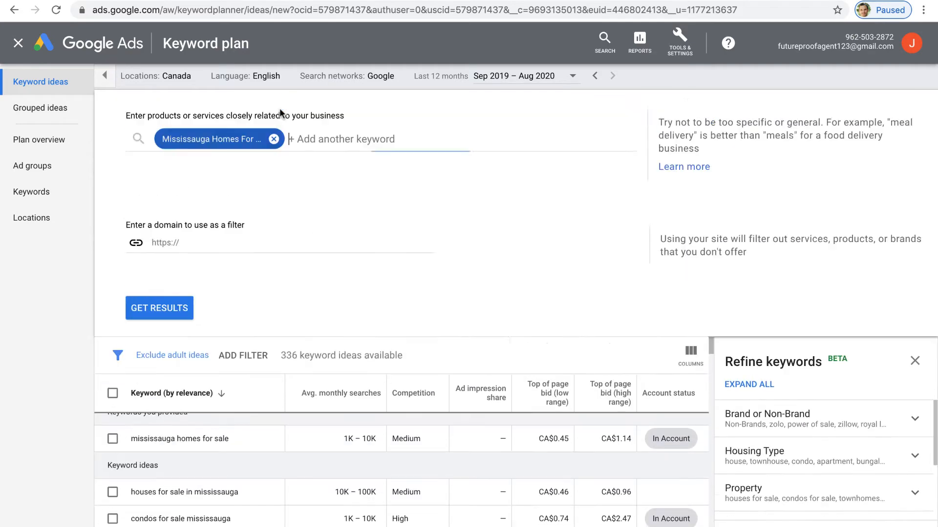
click(272, 176)
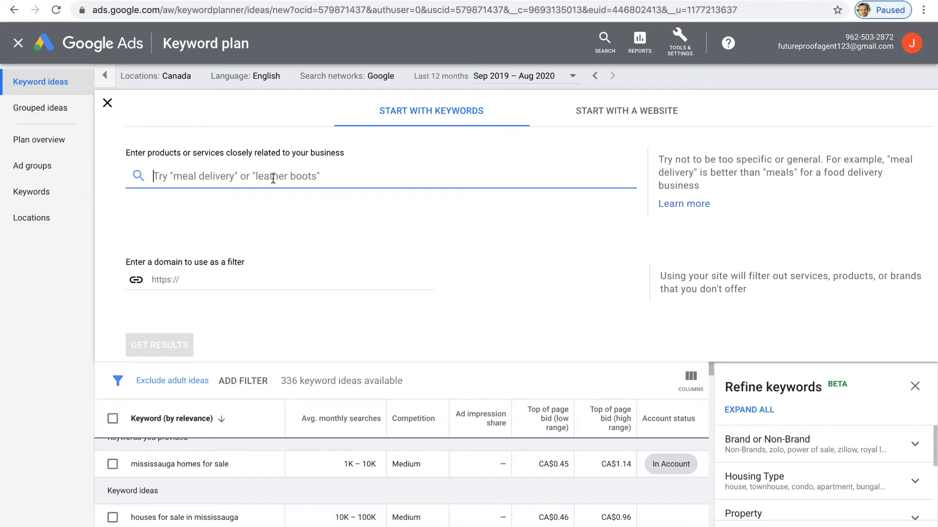
text(mississau)
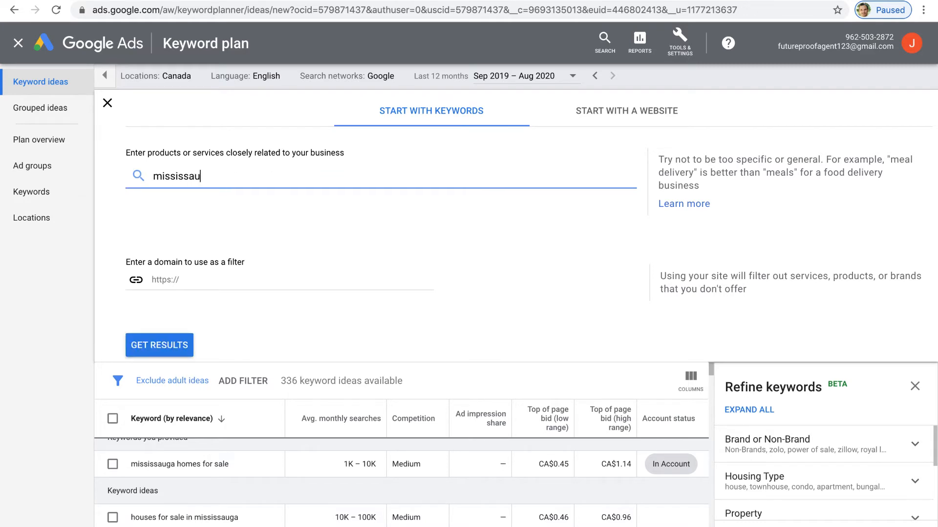
text(ga luxury homes )
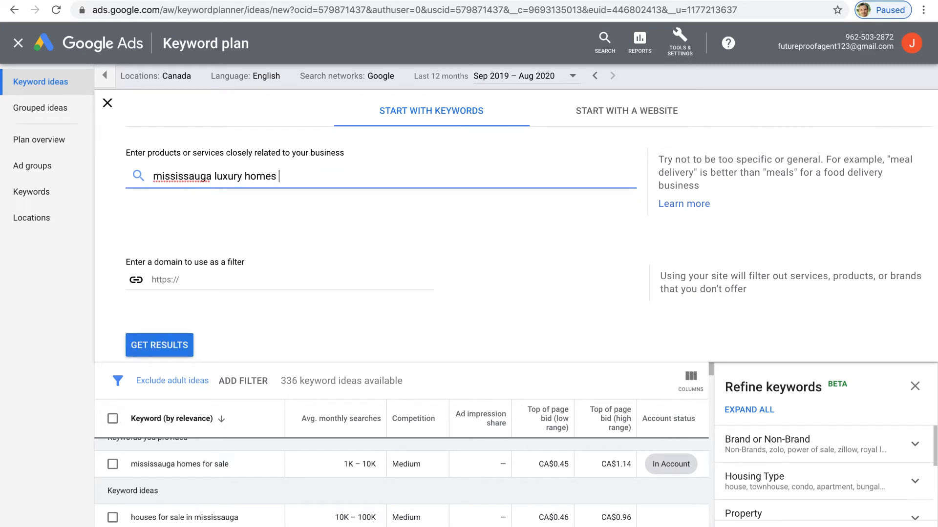
text(for sale)
click(157, 345)
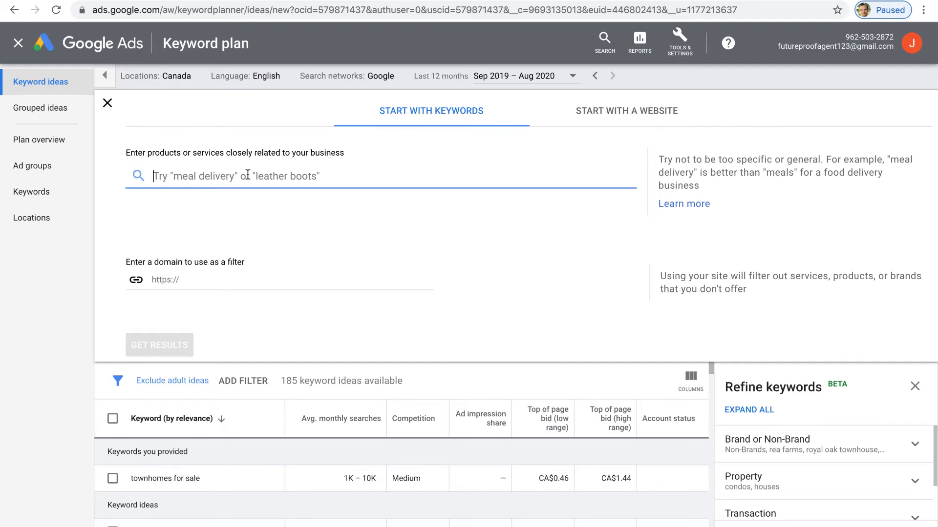
- Search for keyword ideas using "Mississauga Homes For Sale"
text(Mississauga)
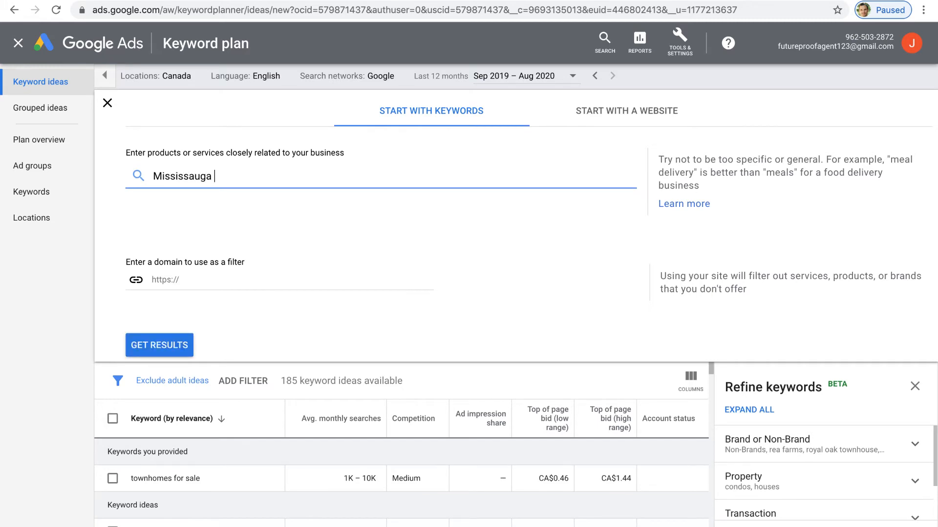
text( Homes For Sale)
click(177, 346)
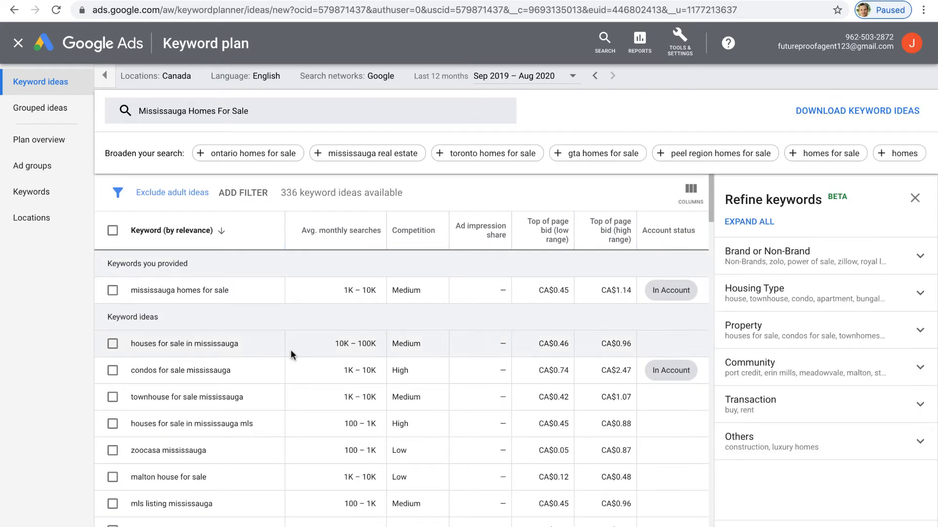
- Add "houses for sale in mississauga" as a phrase match keyword to the Mississauga Homes For Sale ad group in the existing Mississauga campaign
click(113, 345)
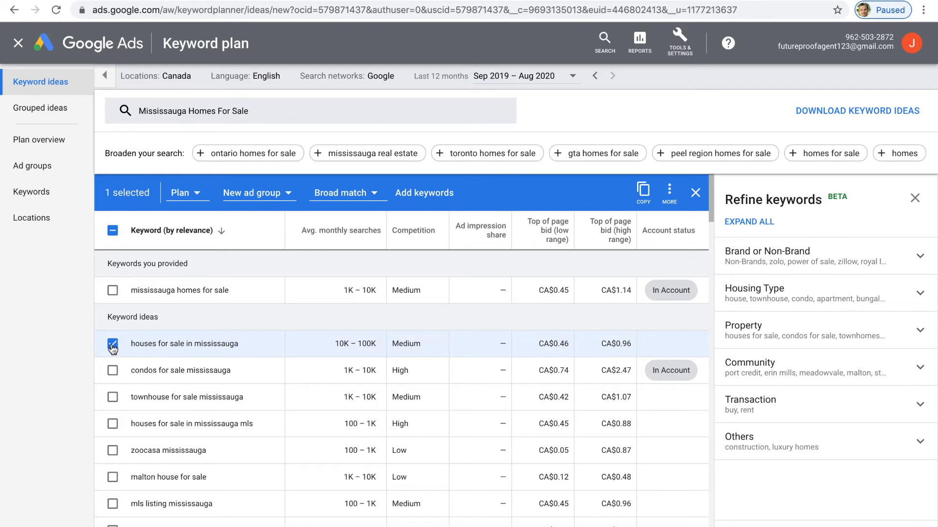
click(198, 195)
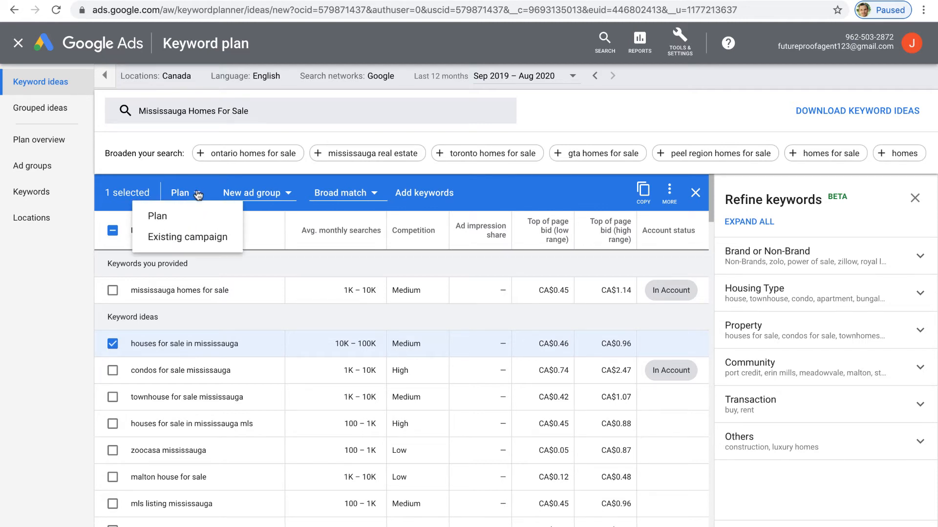
click(171, 237)
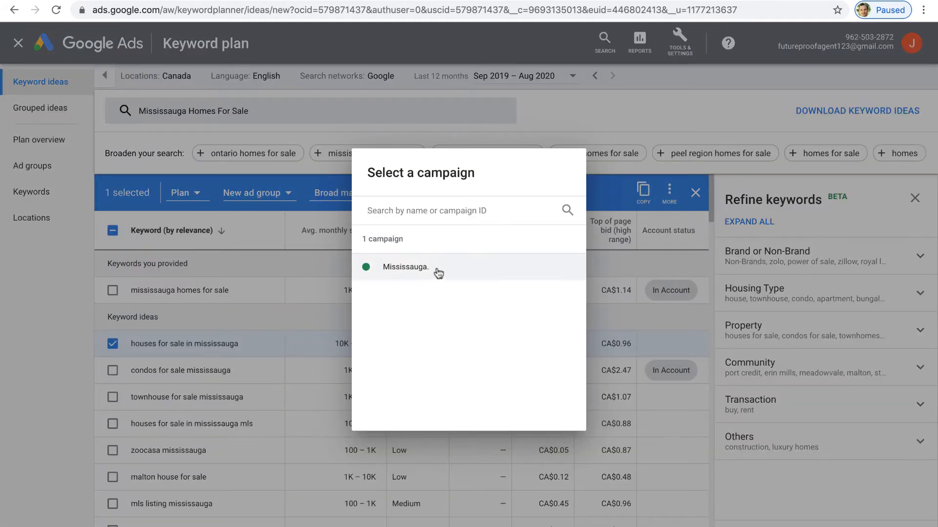
click(405, 268)
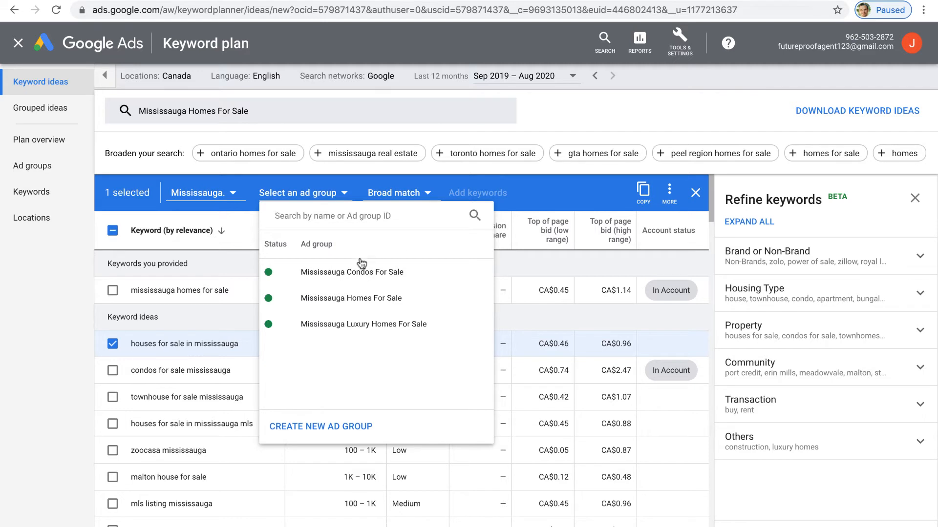
click(389, 299)
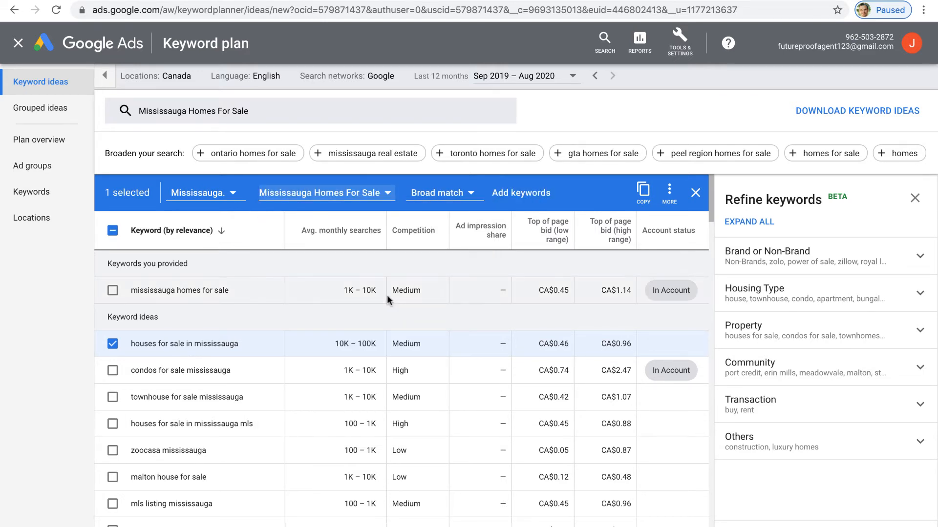
click(468, 195)
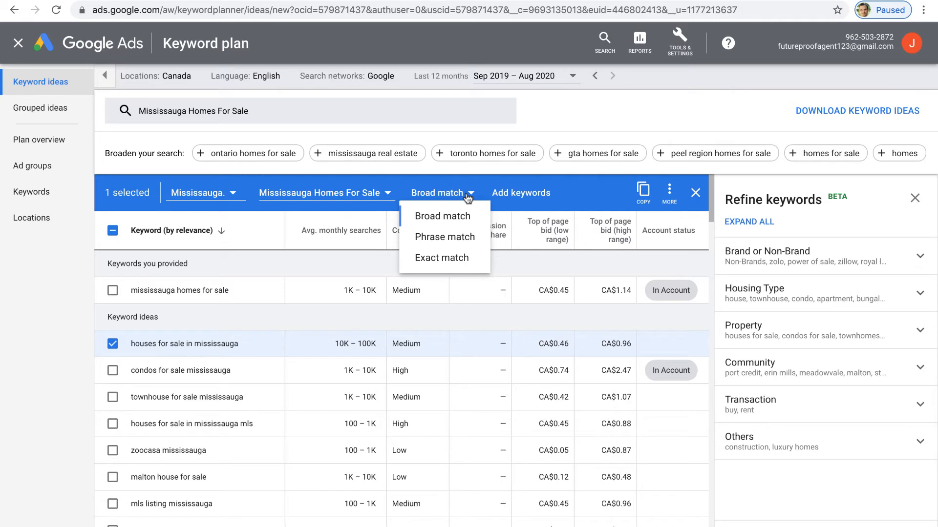
click(447, 237)
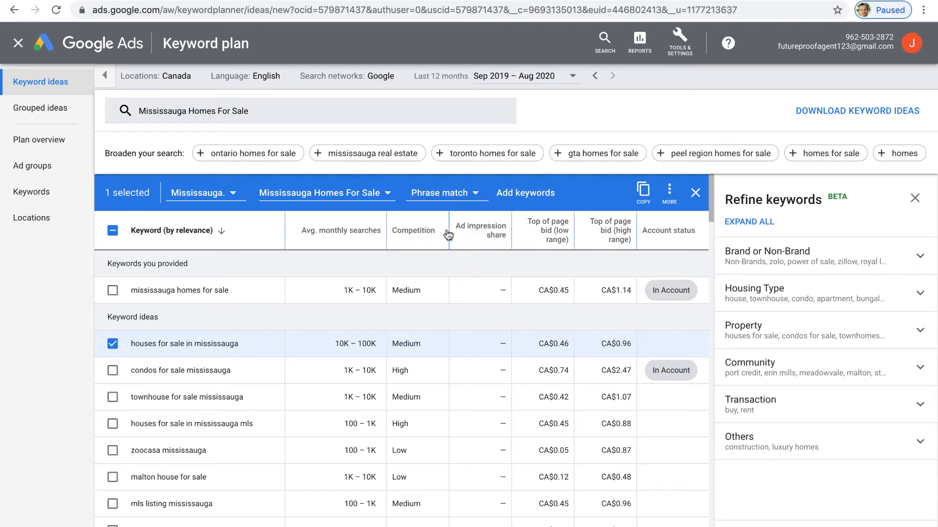
click(527, 196)
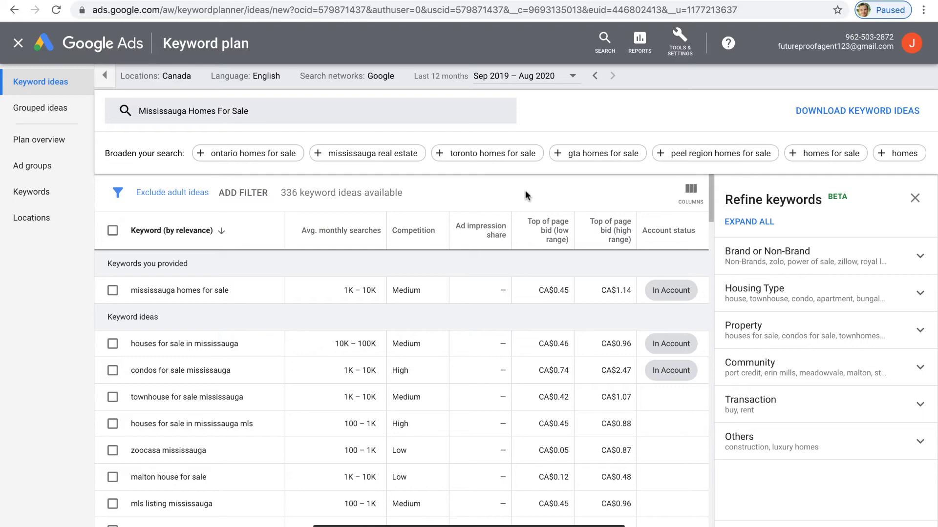
- Replace the search keyword with "mississauga condos for sale" and get its keyword ideas
click(262, 115)
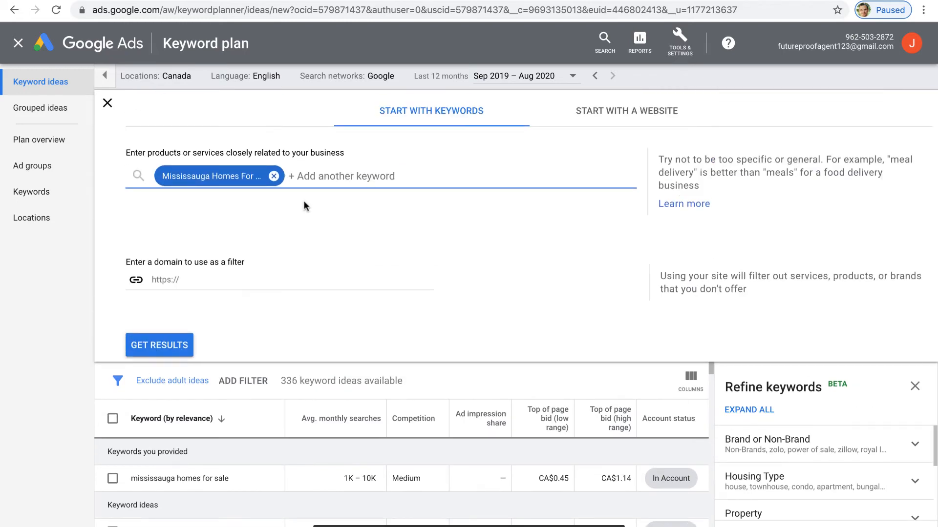
click(274, 176)
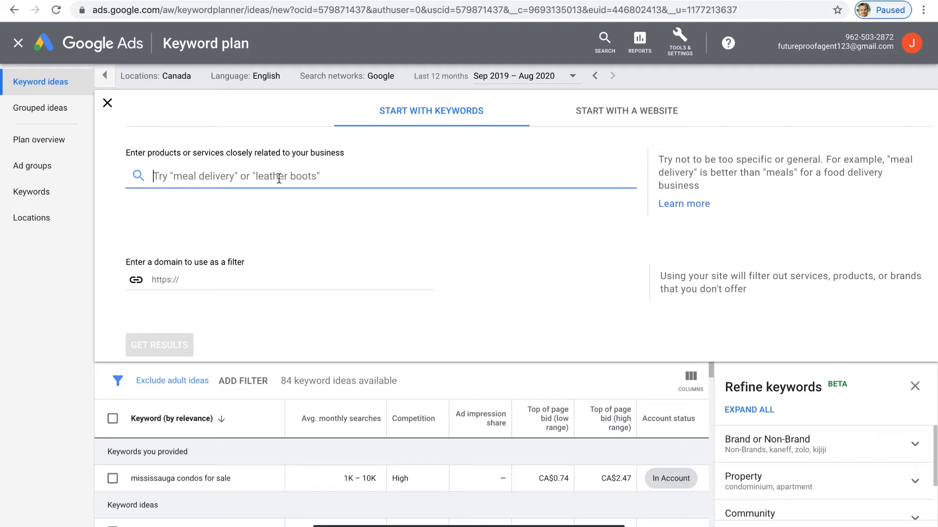
text(miss)
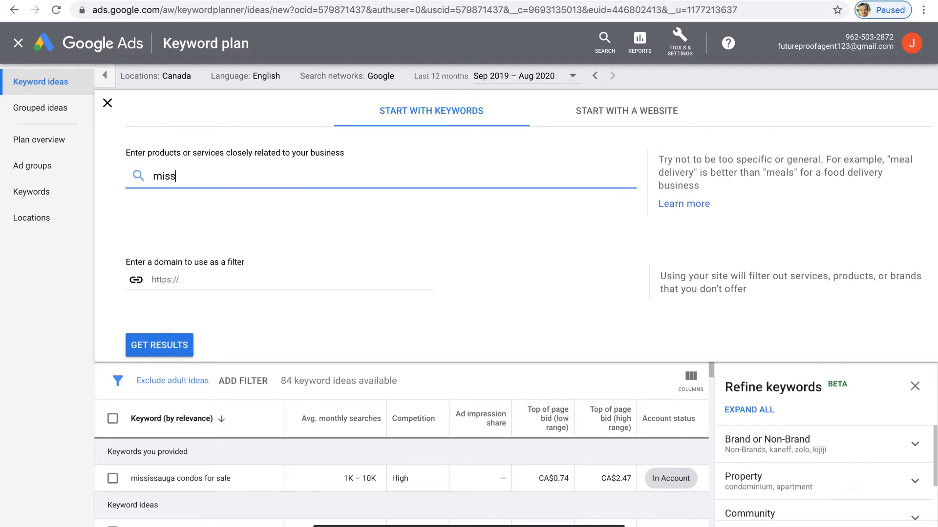
text(issauga condo)
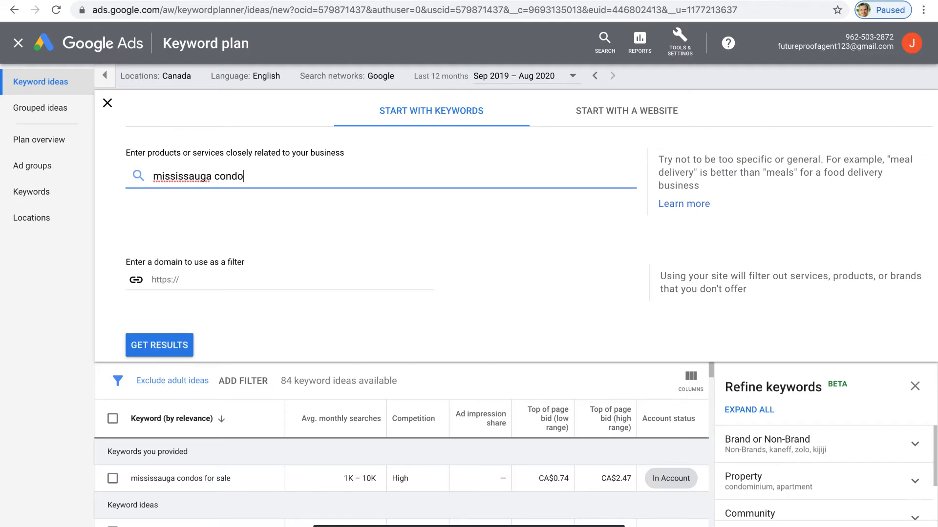
text(s for sale)
click(159, 348)
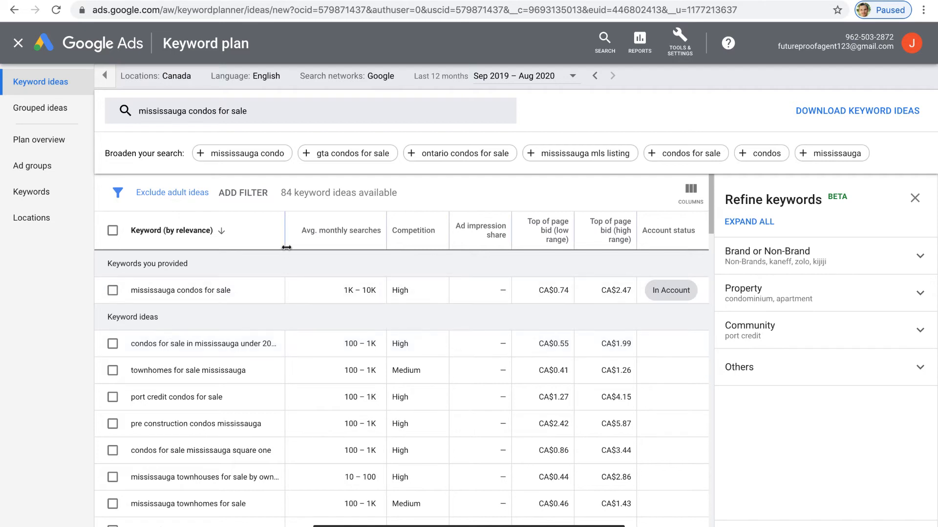
- Widen the keyword column to show full phrases and select the idea "2 bedroom condo for sale mississauga"
drag(287, 248, 314, 231)
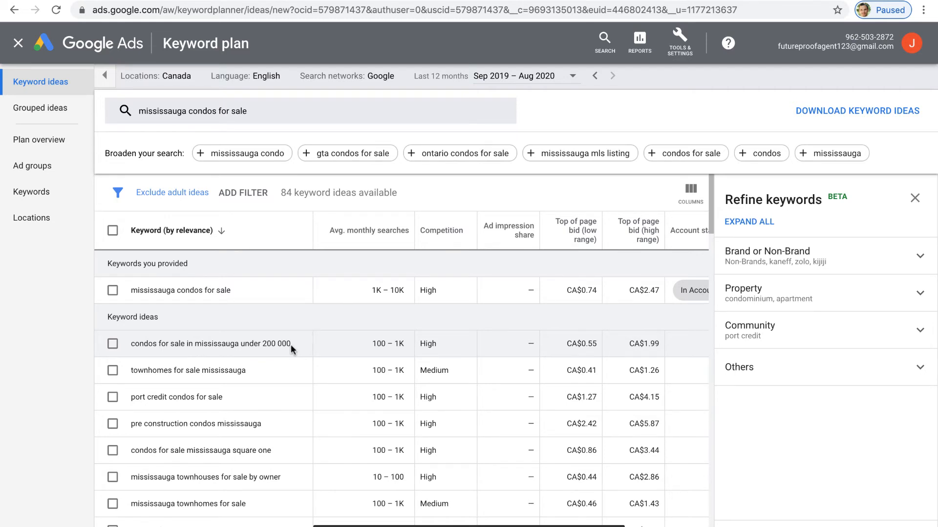
drag(710, 210, 712, 264)
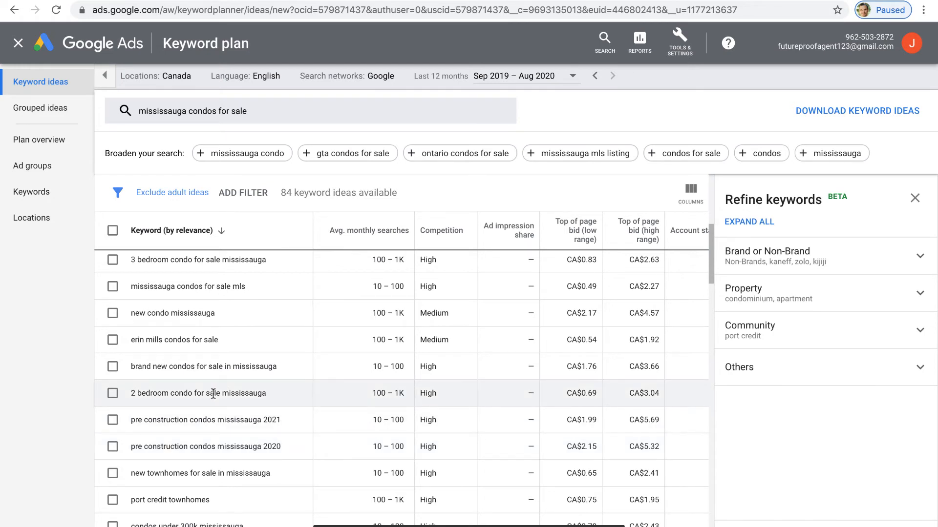
click(113, 394)
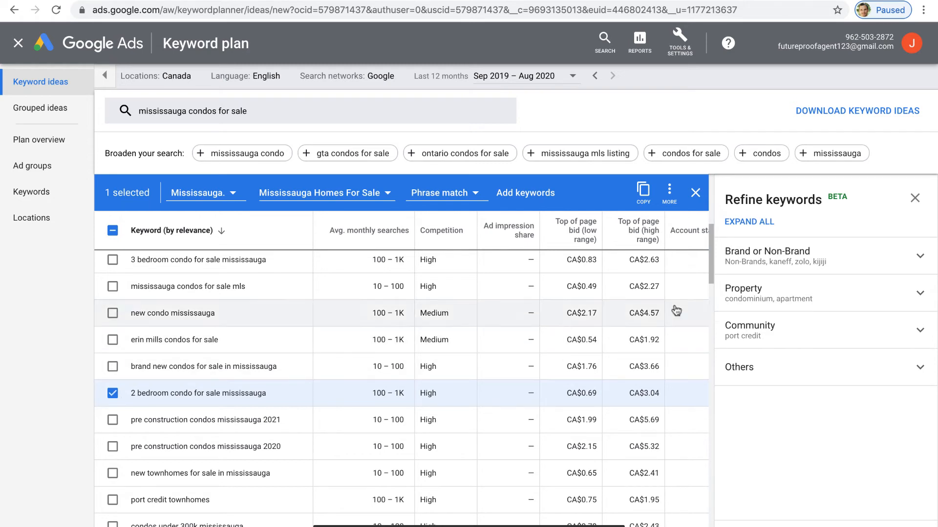
- Also select "new condos for sale mississauga", "condos for sale in mississauga under 400 000" and "condominium for sale in mississauga" among the keyword ideas
drag(712, 249, 712, 257)
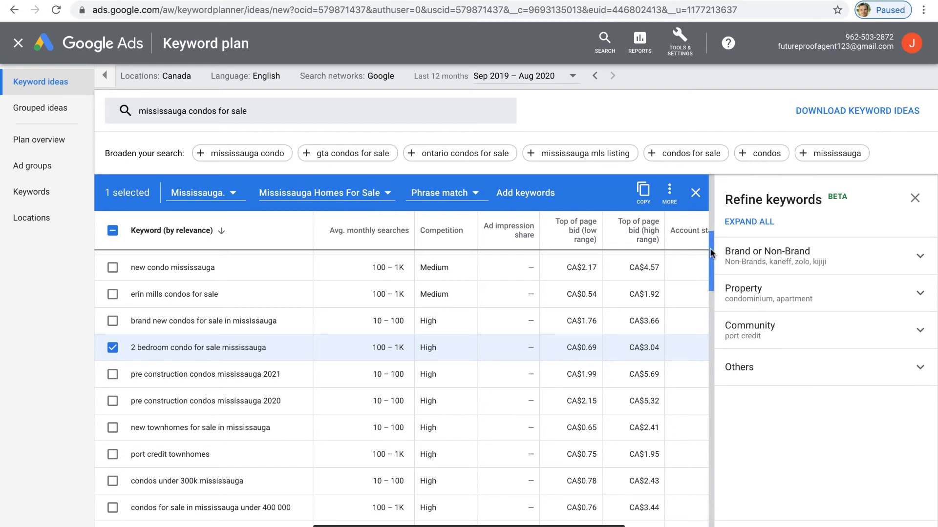
drag(712, 253, 713, 264)
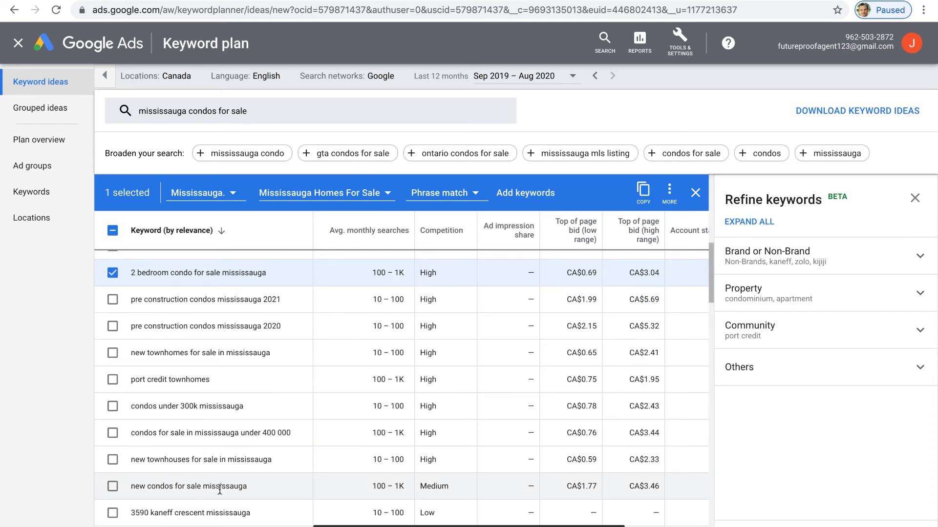
click(112, 487)
click(112, 435)
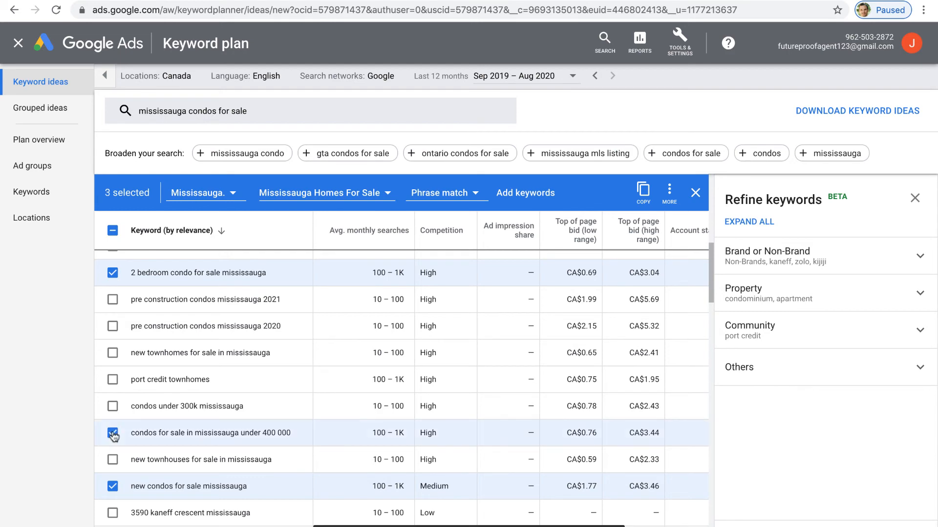
drag(708, 268, 708, 314)
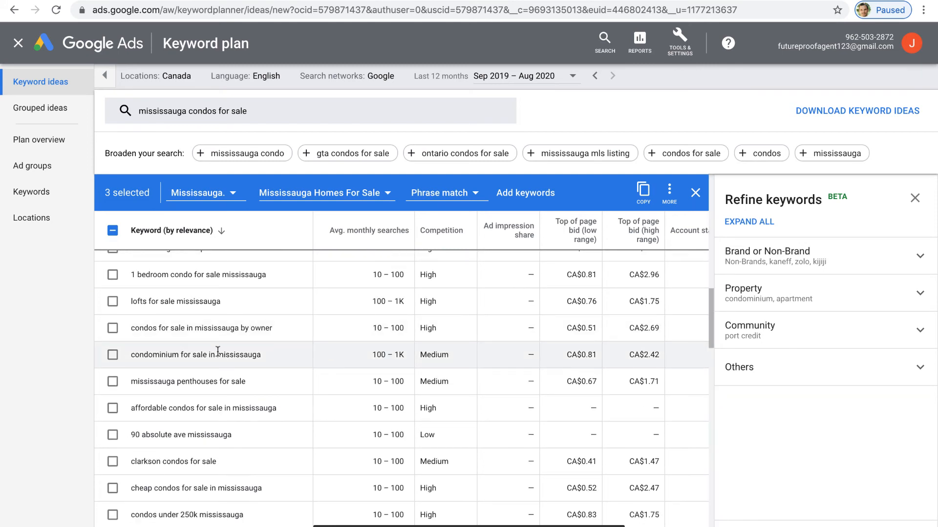
click(111, 356)
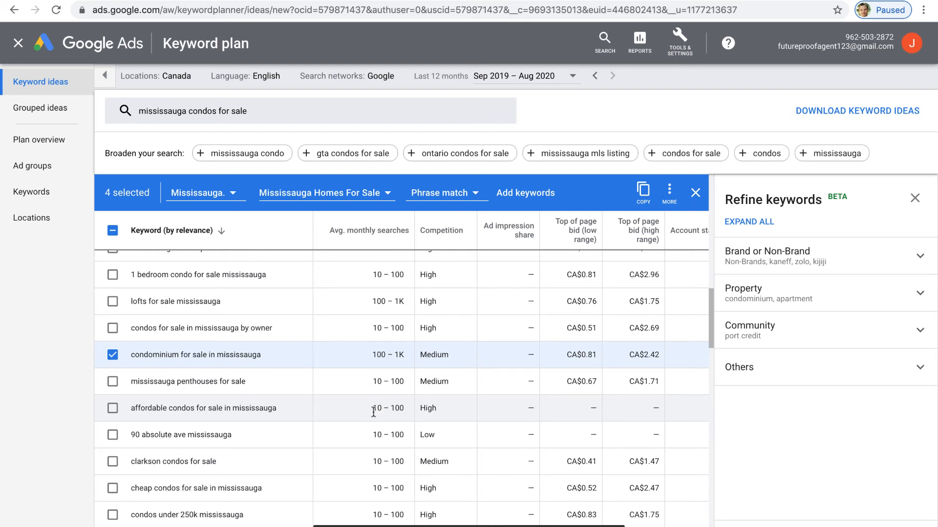
drag(712, 310, 708, 397)
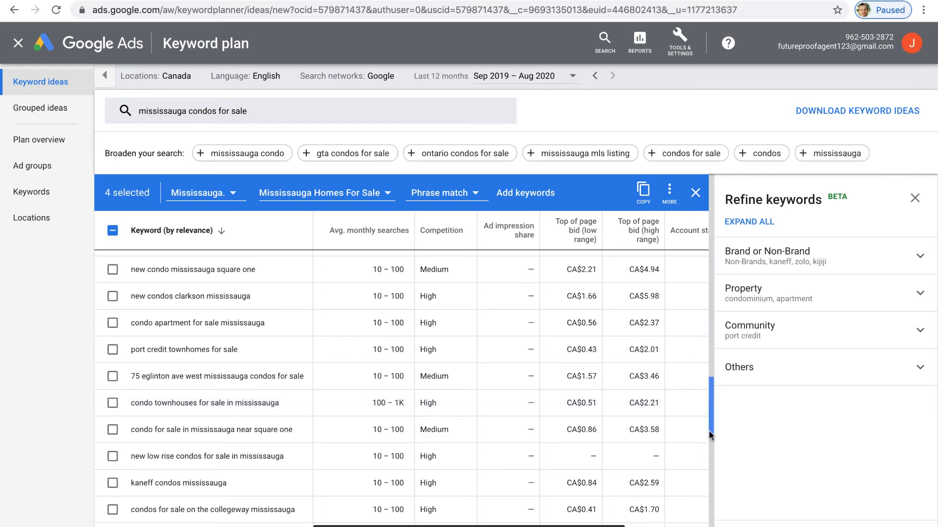
drag(710, 404, 719, 297)
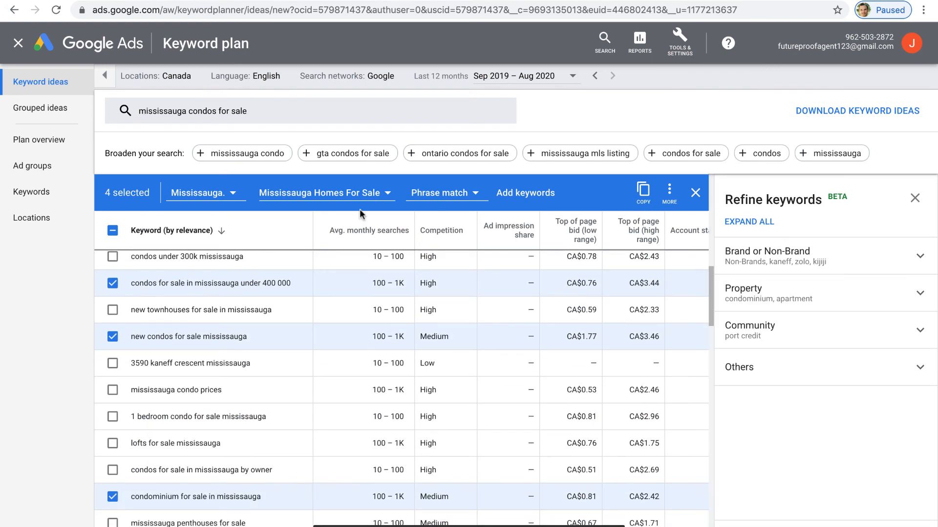
- Add the selected condo keywords to the Mississauga Condos For Sale ad group as phrase match
click(342, 193)
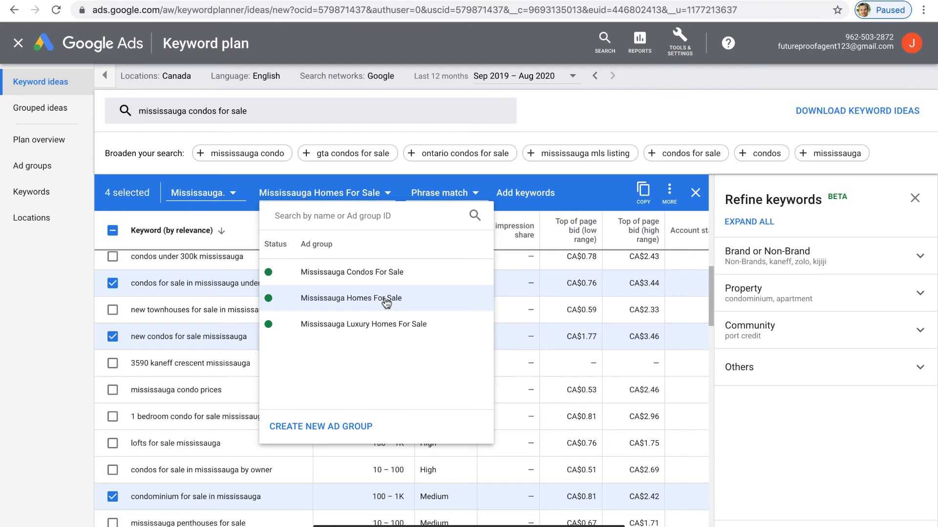
click(372, 275)
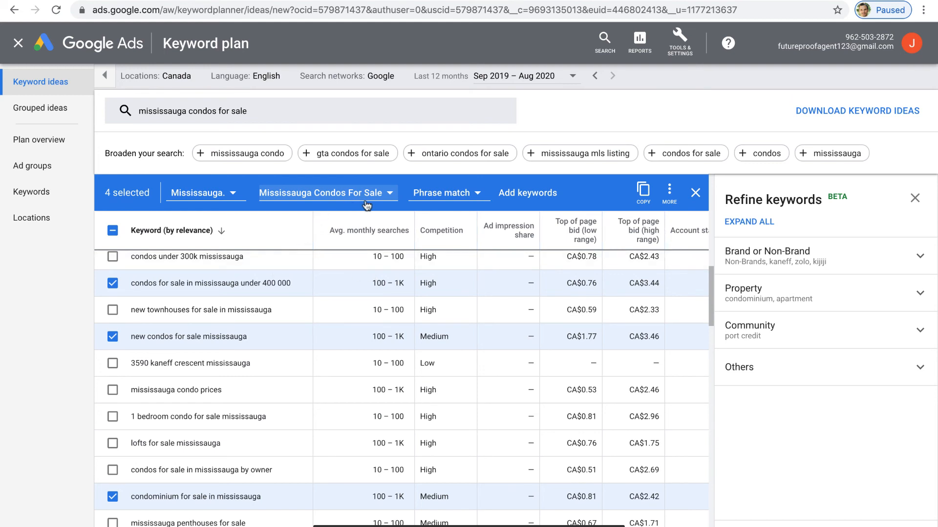
click(456, 195)
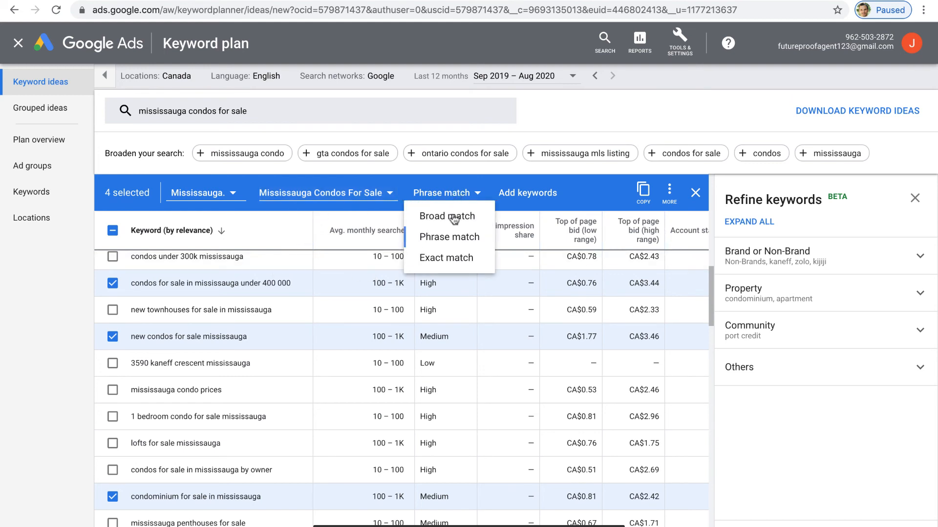
click(452, 236)
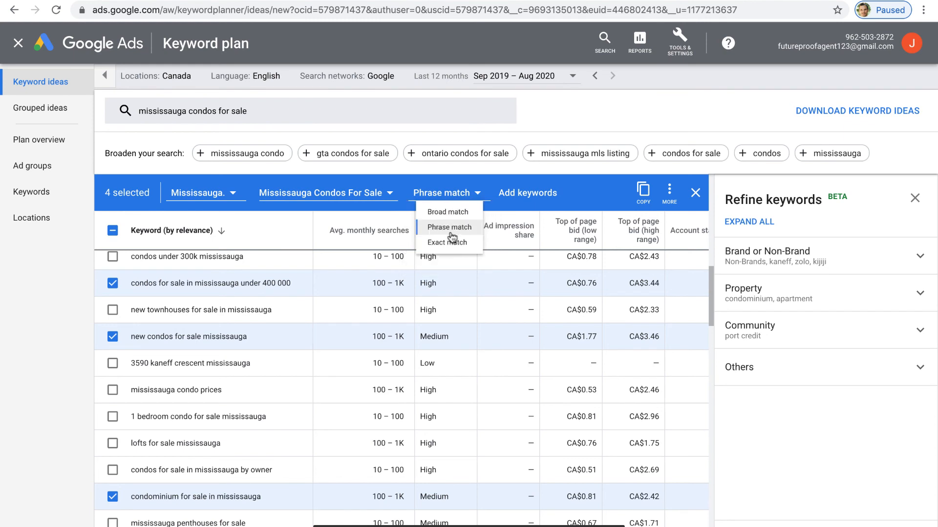
click(538, 194)
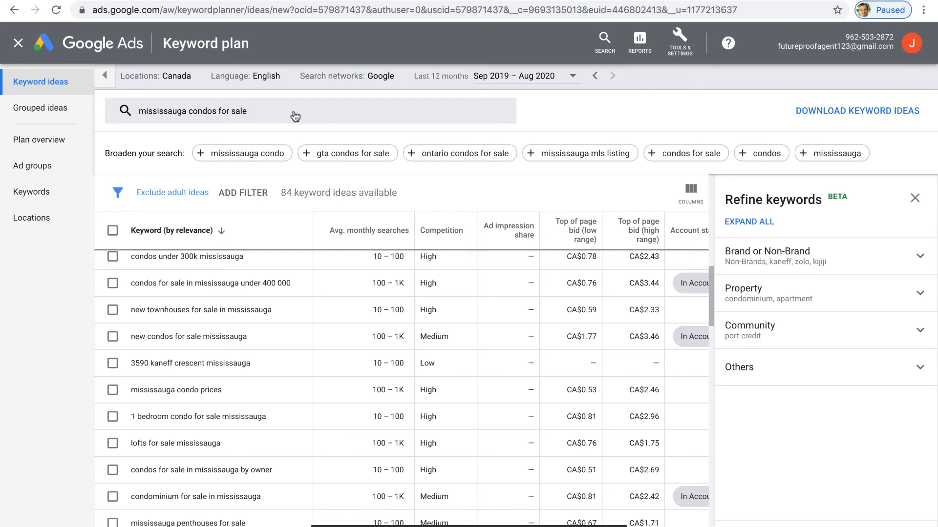
- Replace the search keyword with "mississauga luxury" and get its keyword ideas
scroll(268, 115, down, 1)
click(268, 115)
click(280, 181)
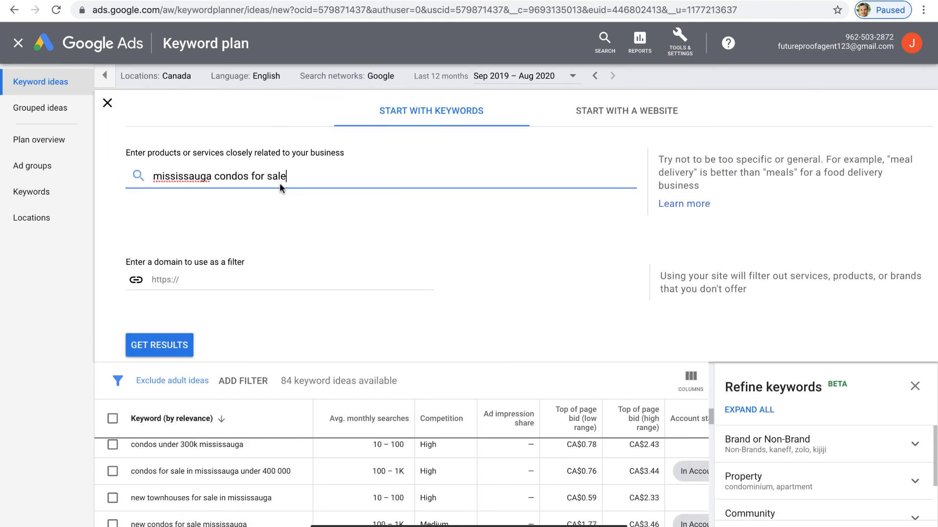
drag(287, 176, 84, 182)
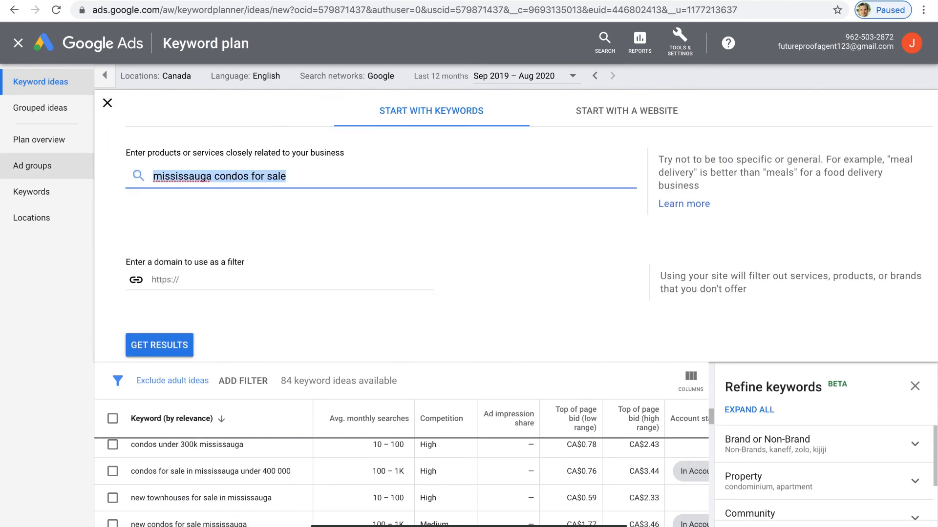
text(mississsauga)
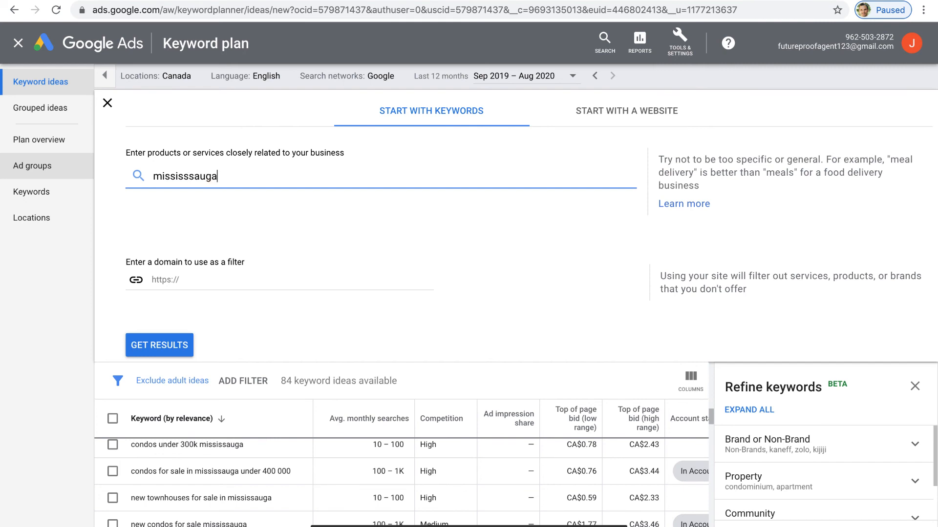
key(BackSpace)
key(BackSpace)
key(BackSpace)
key(BackSpace)
key(BackSpace)
text(auga luxury)
key(Return)
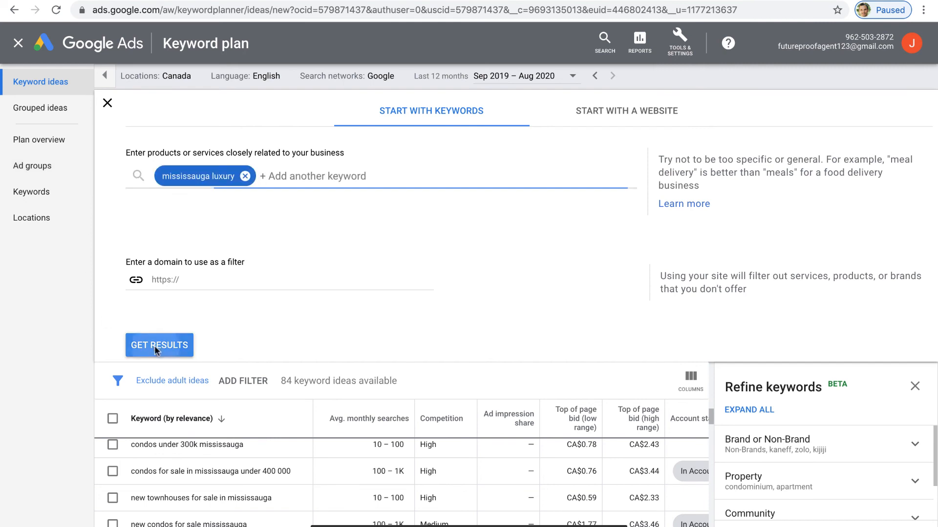
click(155, 345)
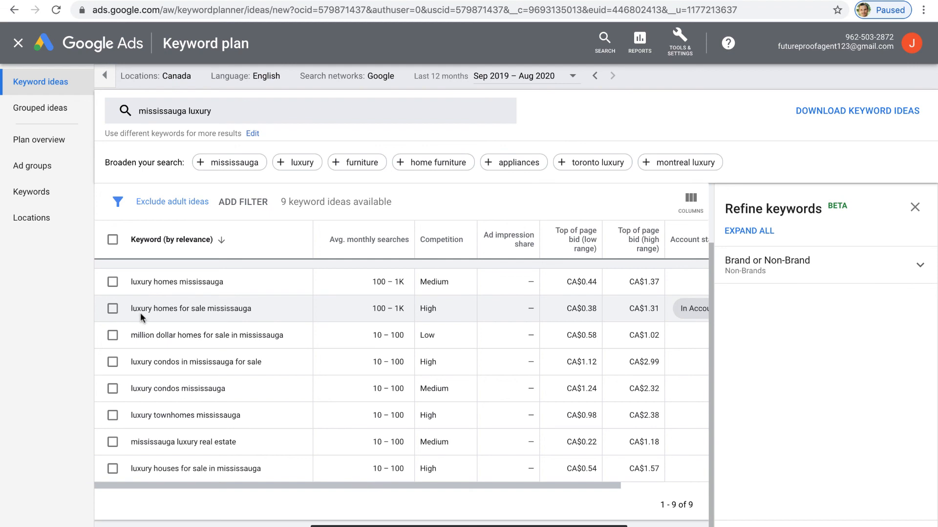
- Add "luxury homes mississauga" and "luxury homes for sale mississauga" as phrase match keywords to the Mississauga Luxury Homes For Sale ad group
click(111, 310)
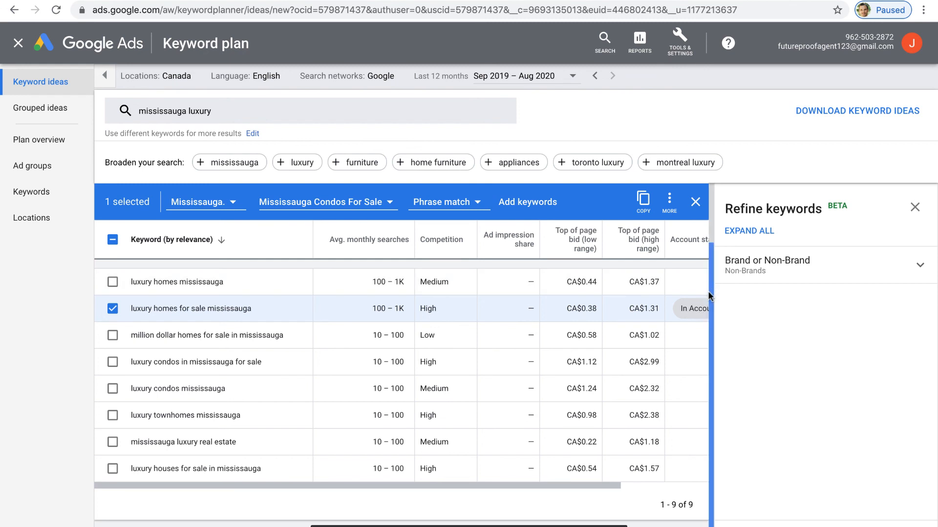
drag(704, 308, 705, 282)
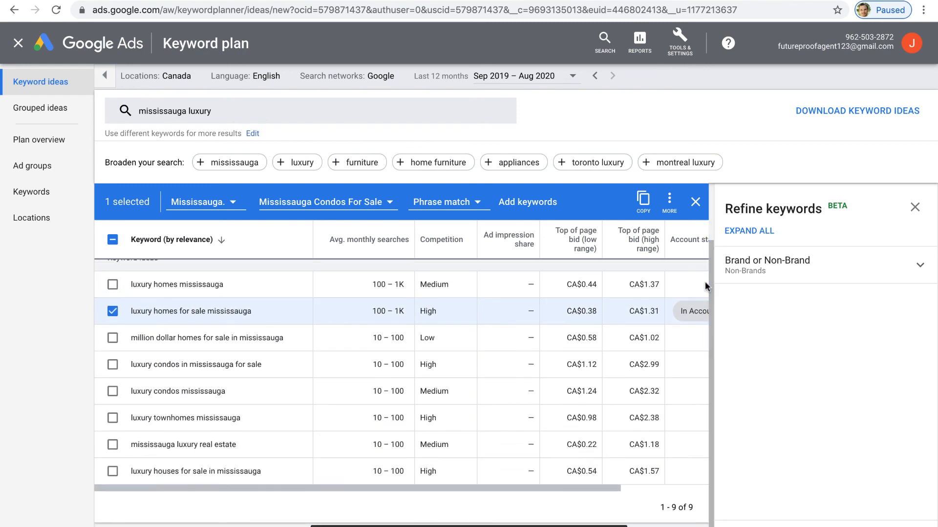
click(112, 285)
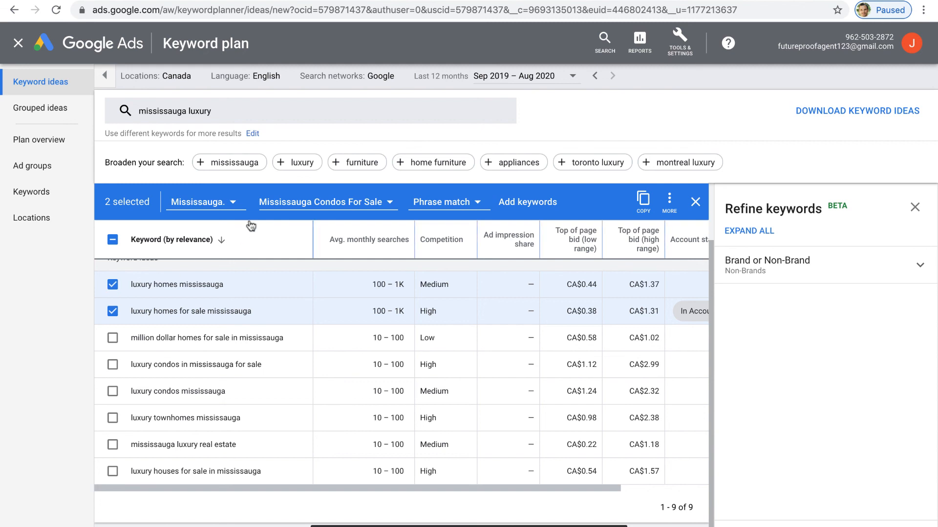
click(292, 204)
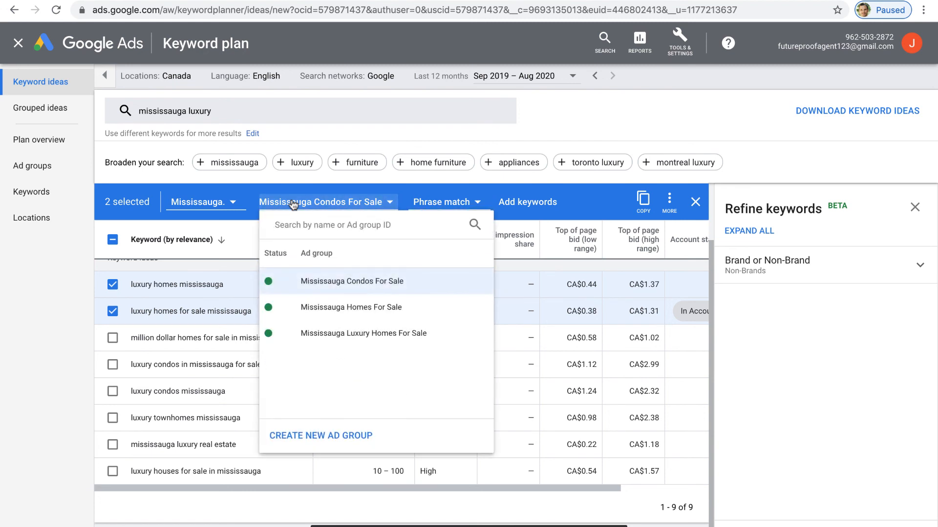
click(416, 331)
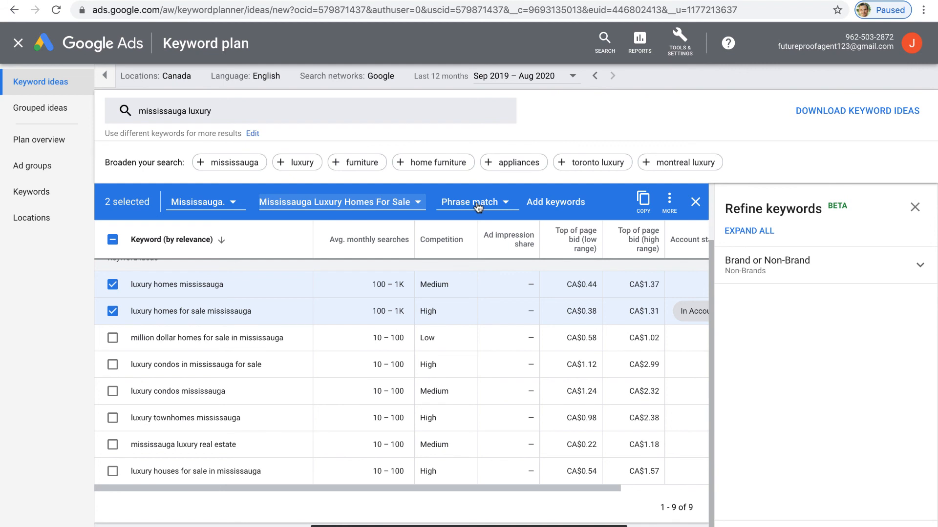
click(573, 207)
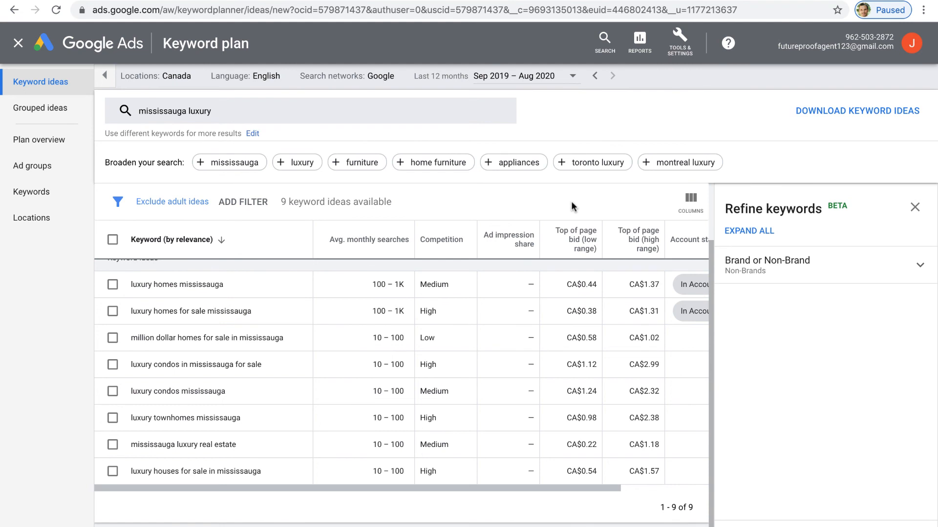